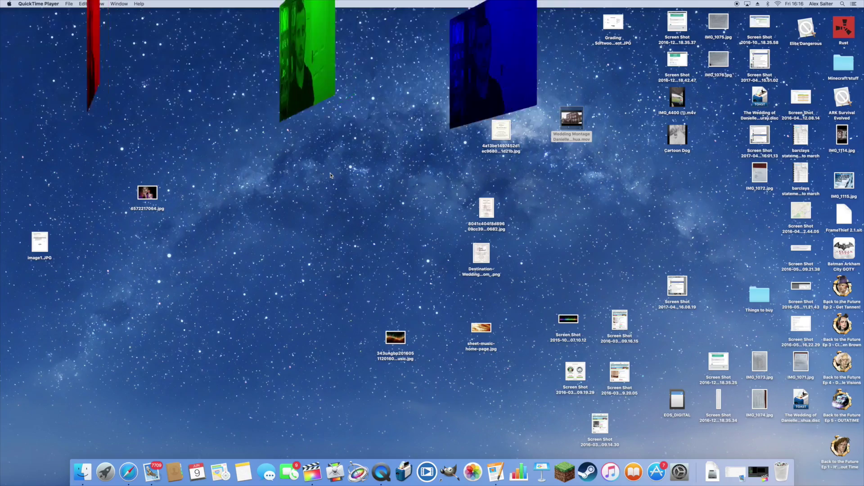
Step: Restore the Wedding Montage 2 project in Final Cut Pro and open its Master File export
left_click(751, 471)
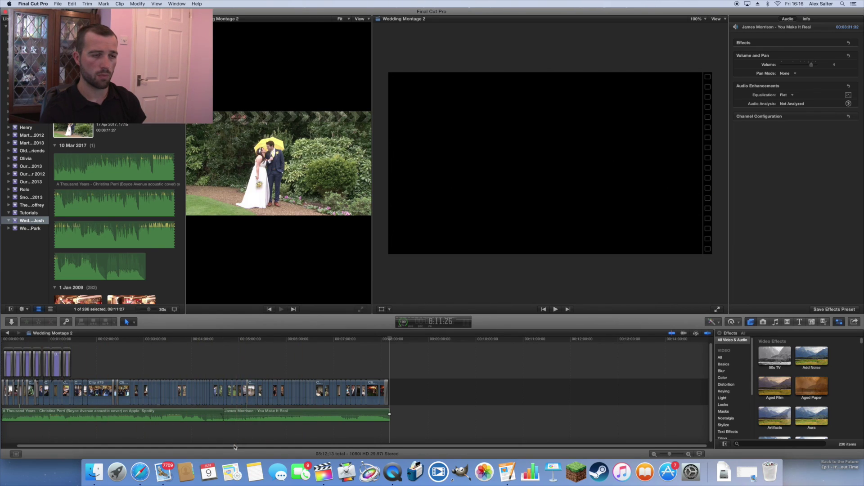
left_click_drag(225, 446, 210, 447)
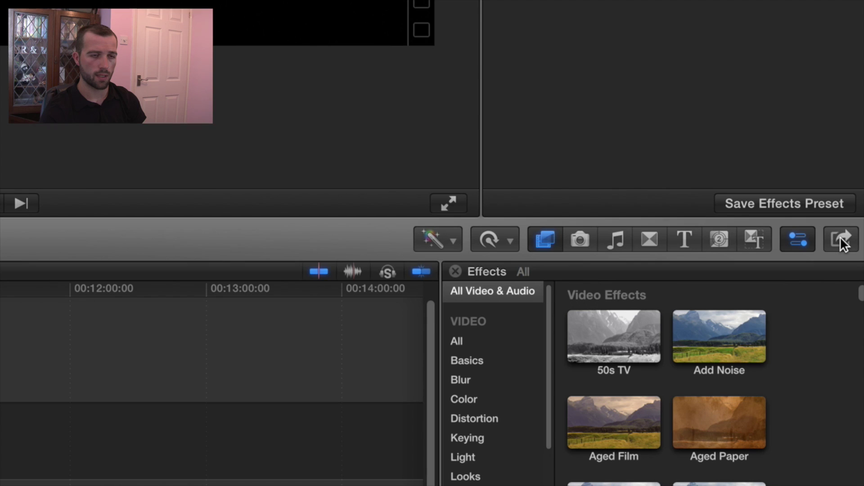
left_click(854, 323)
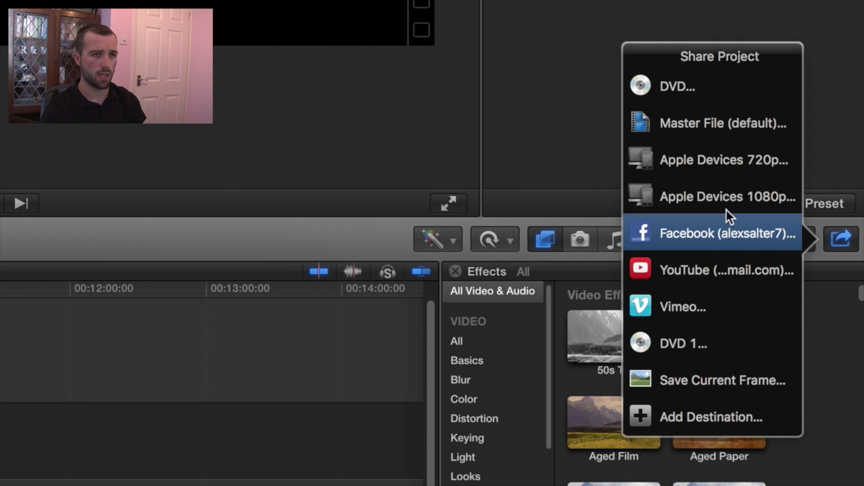
left_click(710, 123)
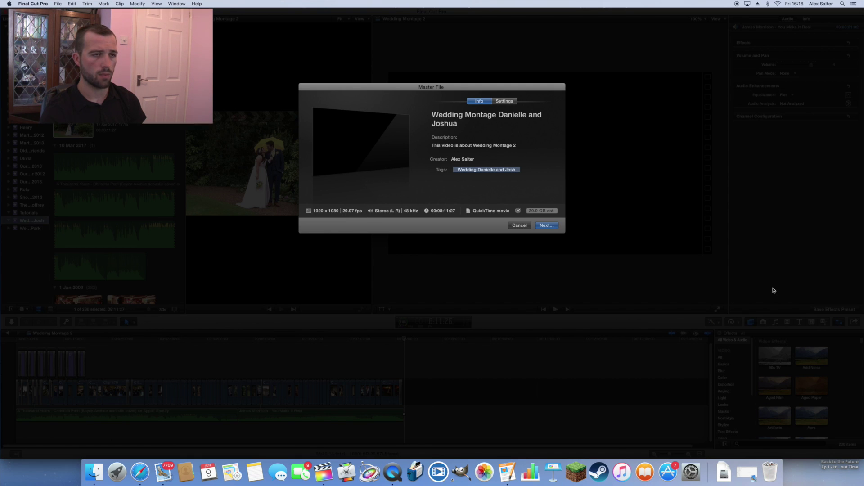
left_click(460, 122)
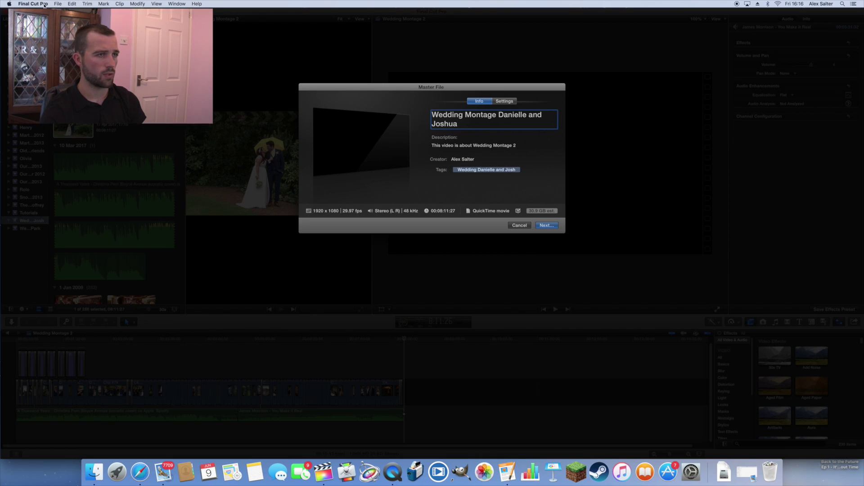
left_click(7, 4)
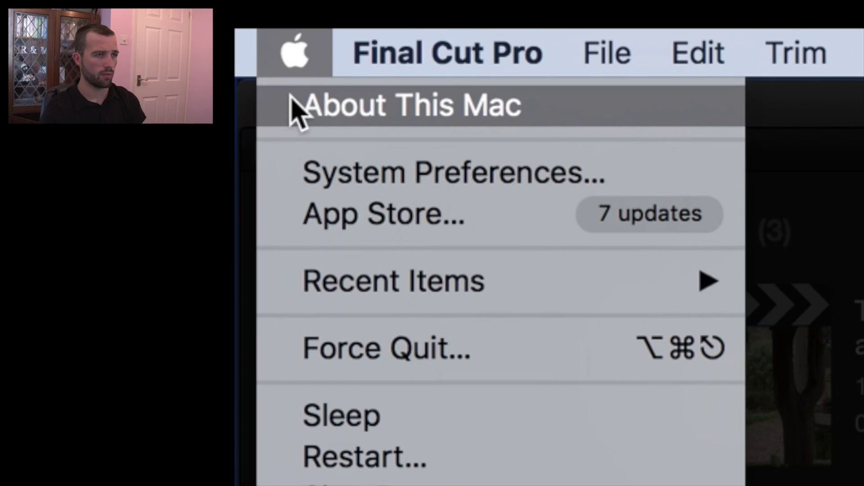
left_click(9, 13)
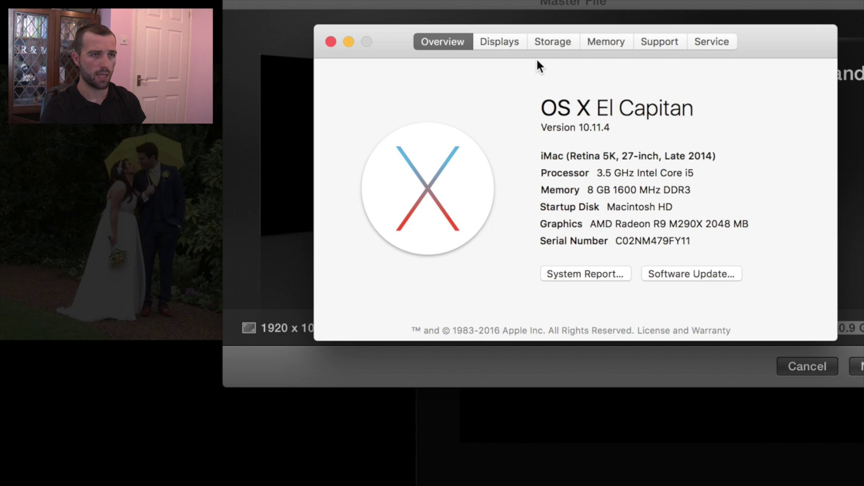
left_click(553, 46)
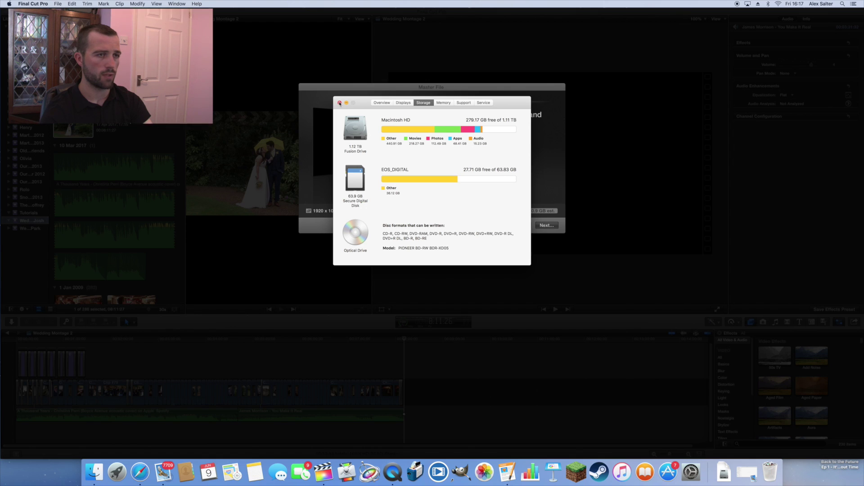
left_click(339, 104)
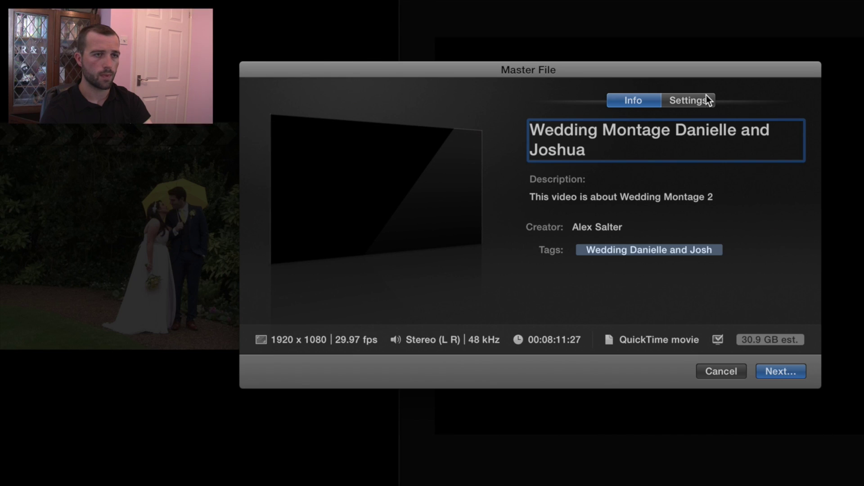
left_click(701, 103)
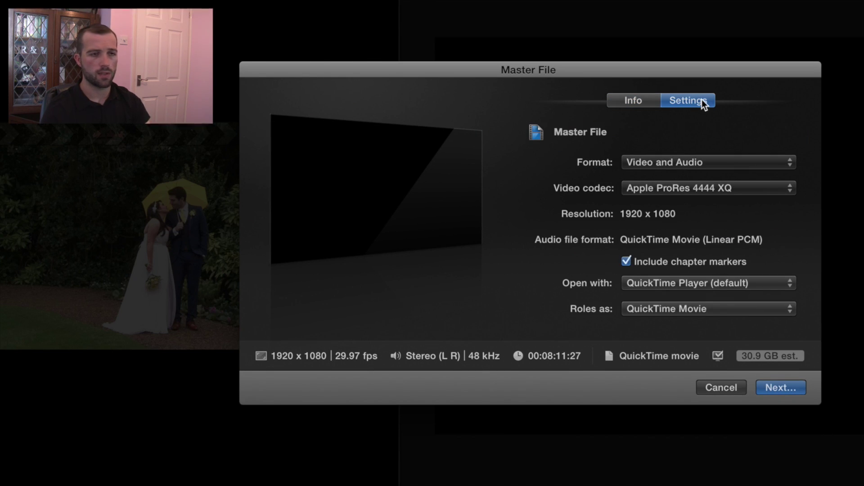
Step: Keep Apple ProRes 4444 XQ as the Master File video codec
left_click(701, 188)
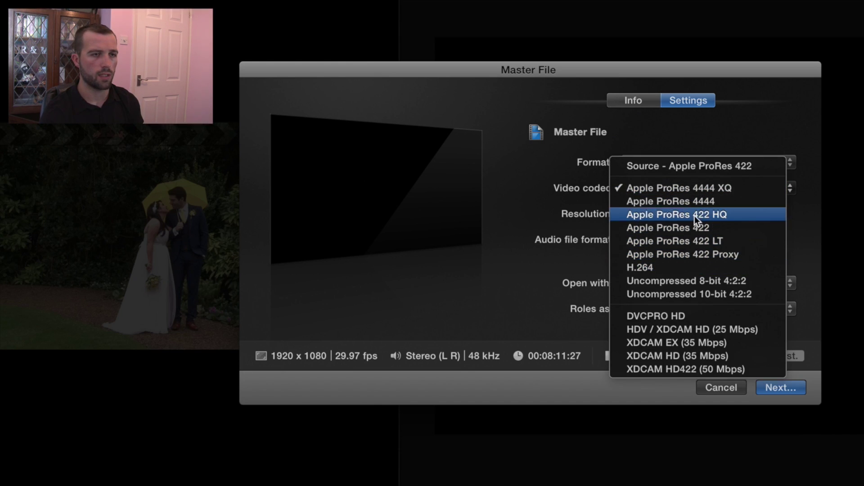
left_click(672, 188)
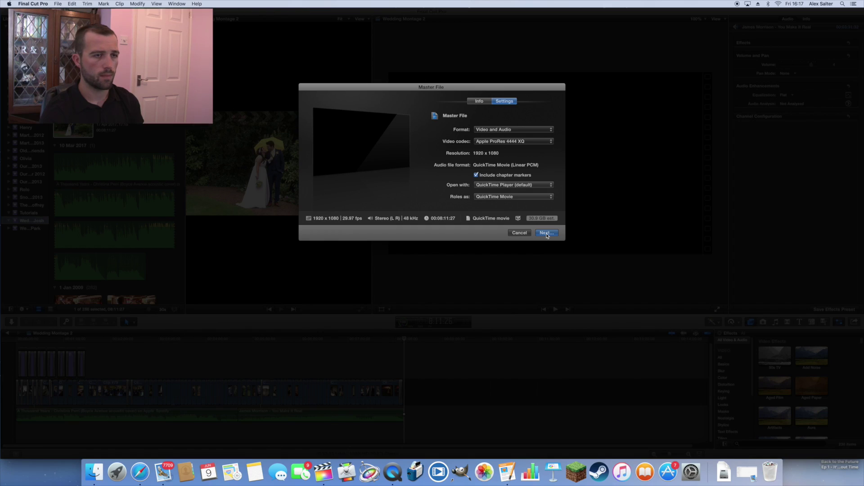
Step: Save the Wedding Montage .mov export to the Desktop, replacing the existing file
left_click(546, 233)
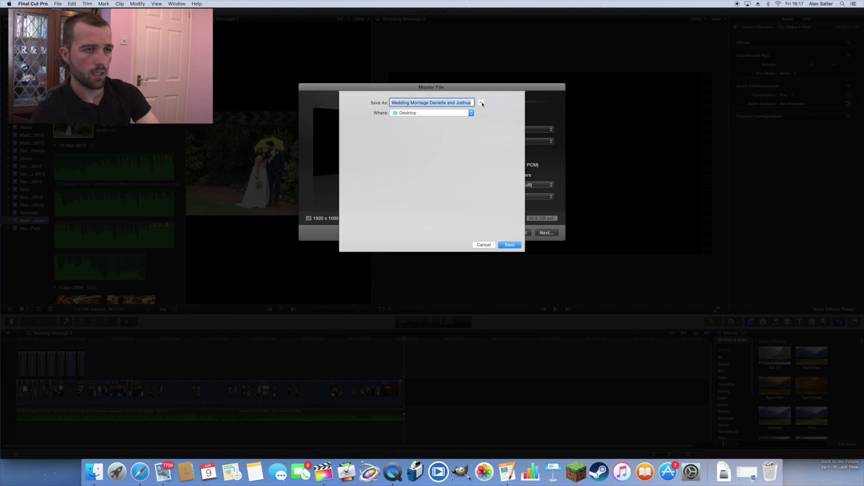
left_click(481, 102)
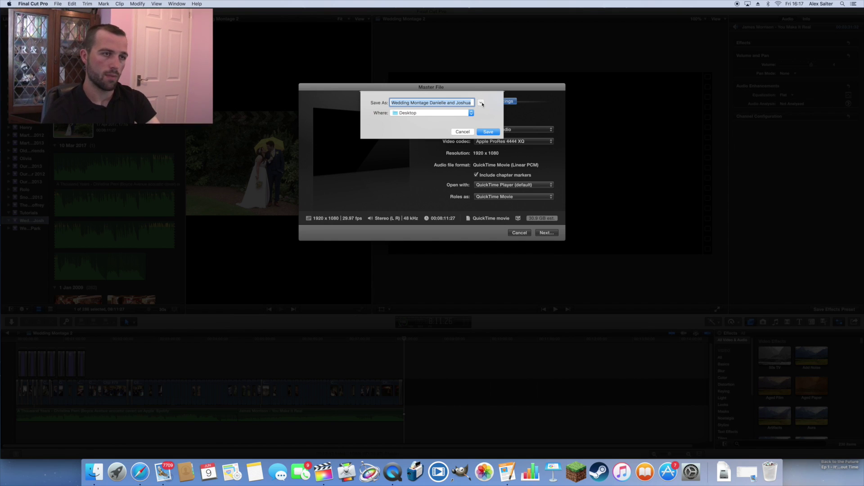
left_click(481, 103)
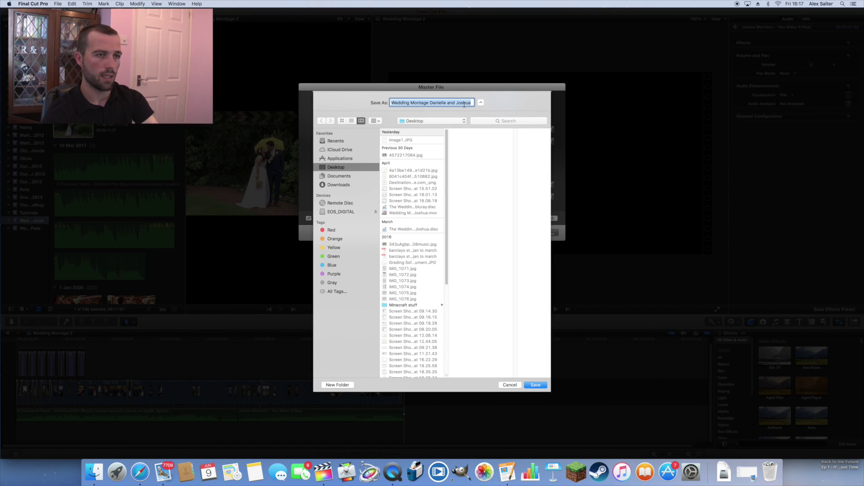
left_click(465, 104)
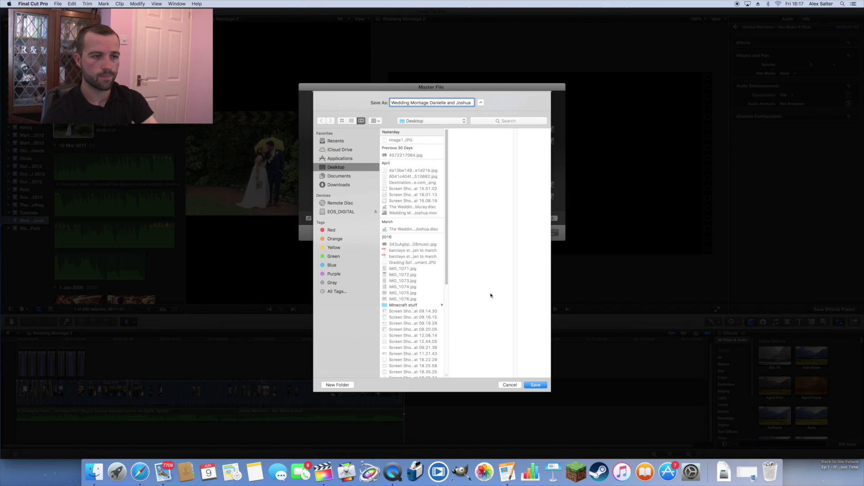
left_click(536, 385)
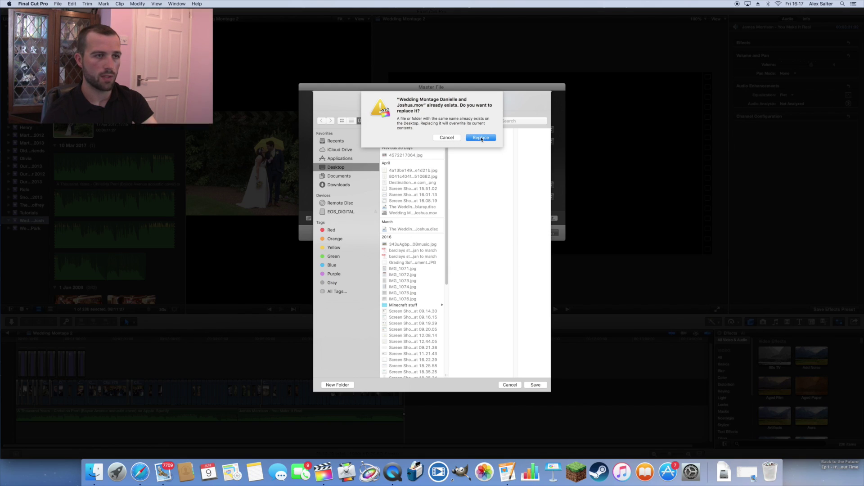
left_click(482, 138)
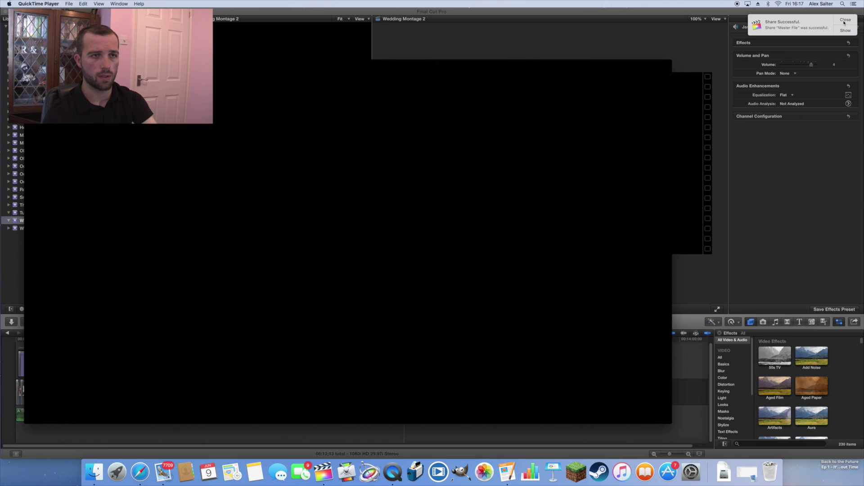
Step: Scrub the exported montage in QuickTime to about four minutes, then close it and minimize Final Cut Pro
left_click(844, 20)
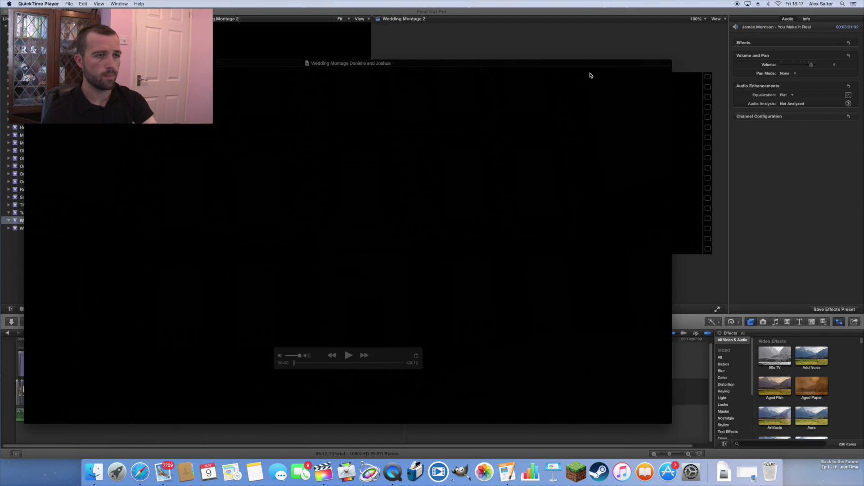
left_click_drag(314, 366, 339, 366)
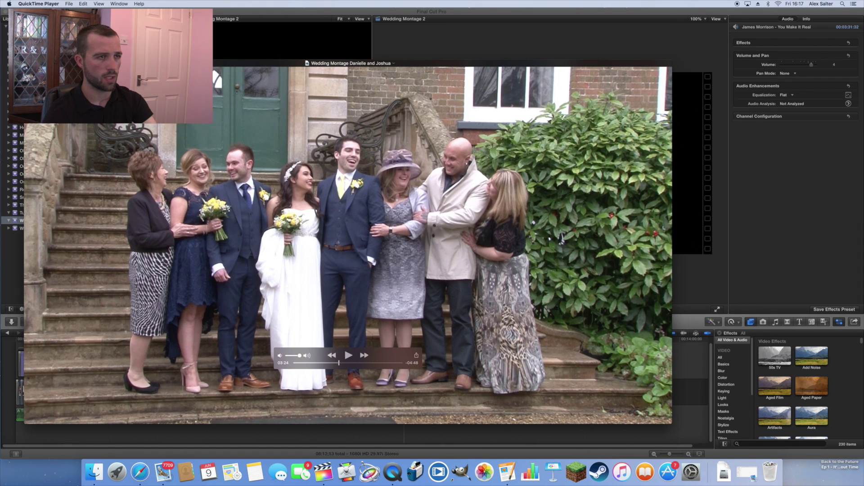
key("super+m")
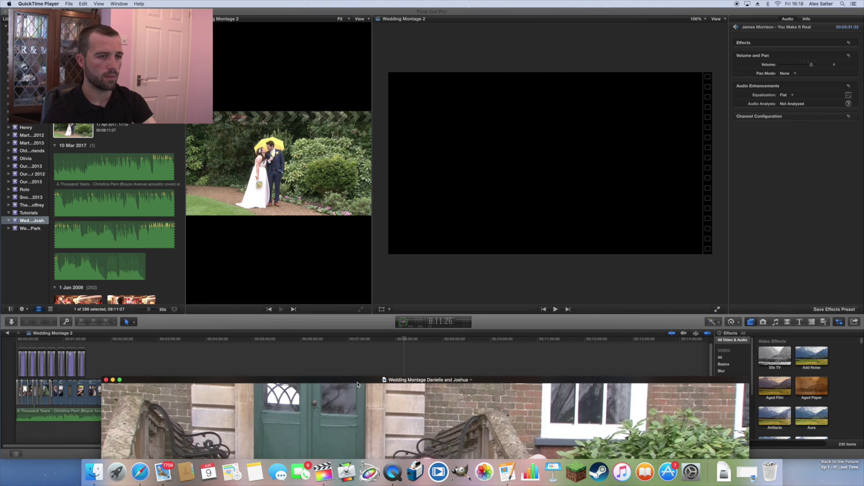
left_click_drag(358, 384, 335, 71)
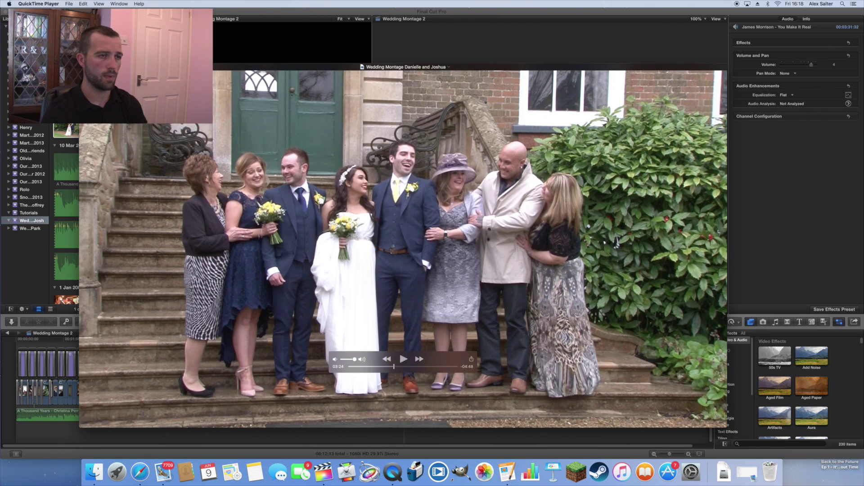
key("super+w")
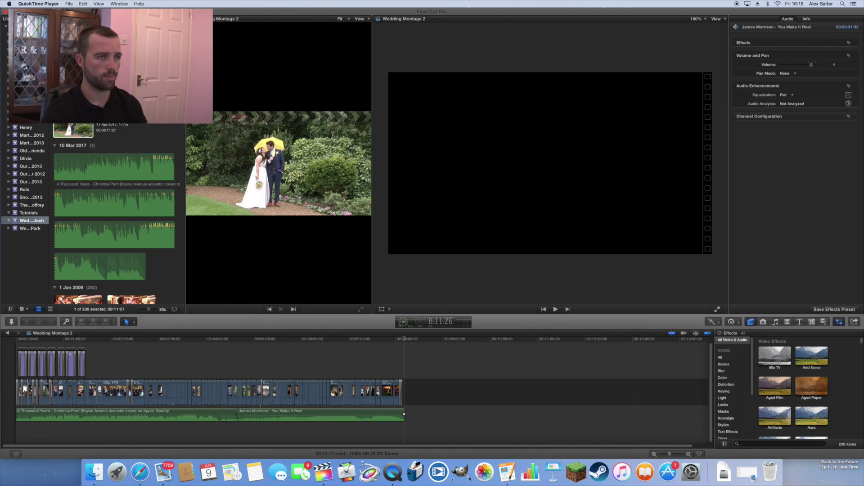
key("super+m")
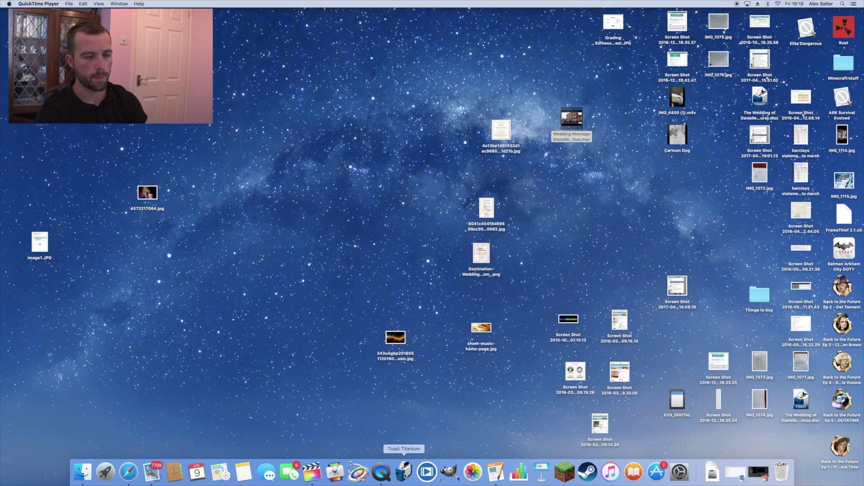
Step: Launch Toast Titanium and create a new Blu-ray Video project from the Video tab
left_click(405, 473)
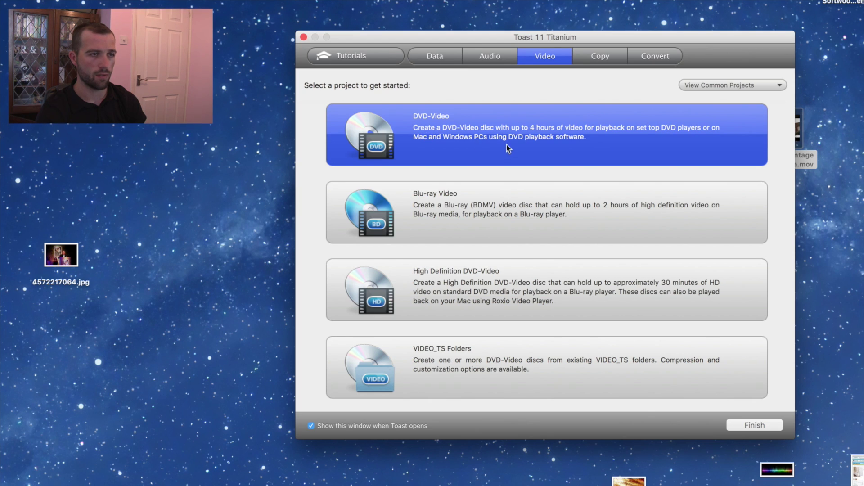
left_click(495, 210)
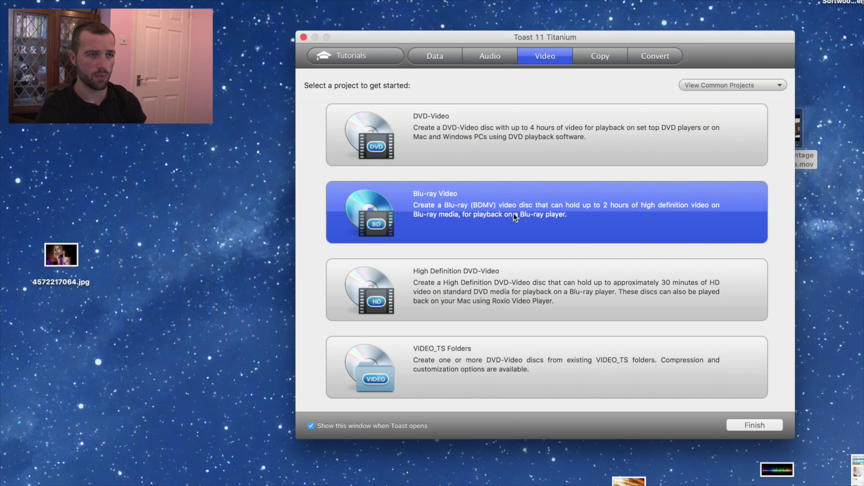
left_click(496, 283)
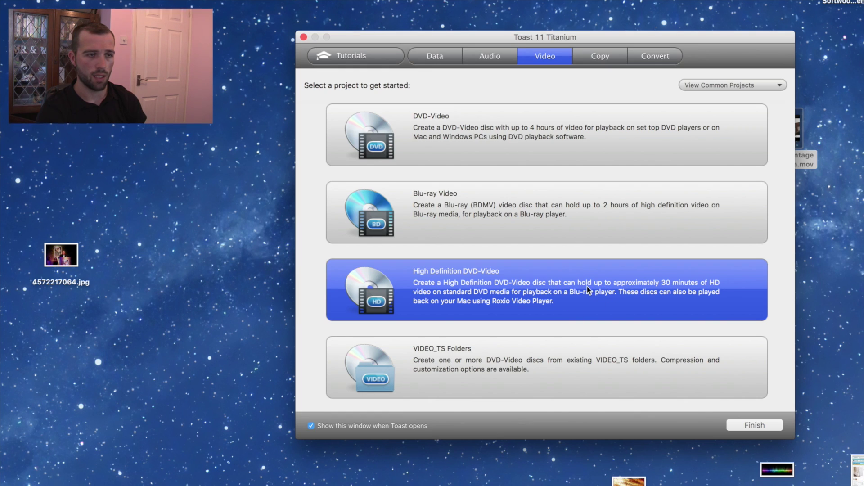
left_click(461, 205)
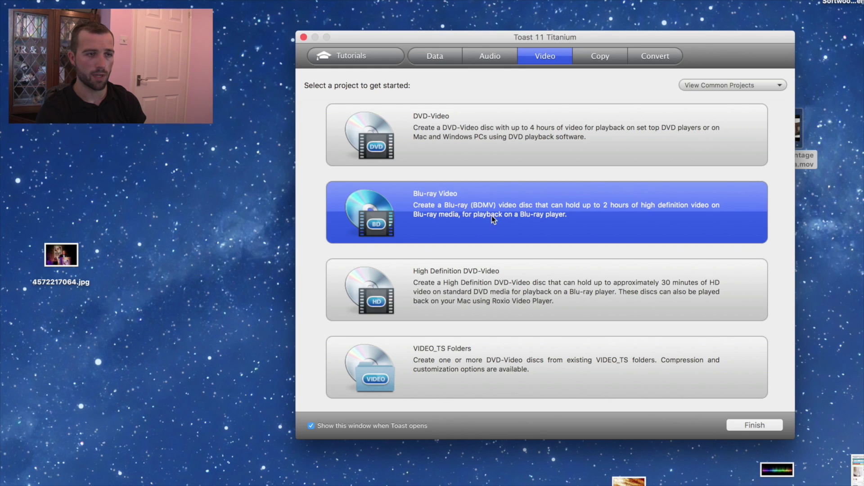
double_click(504, 216)
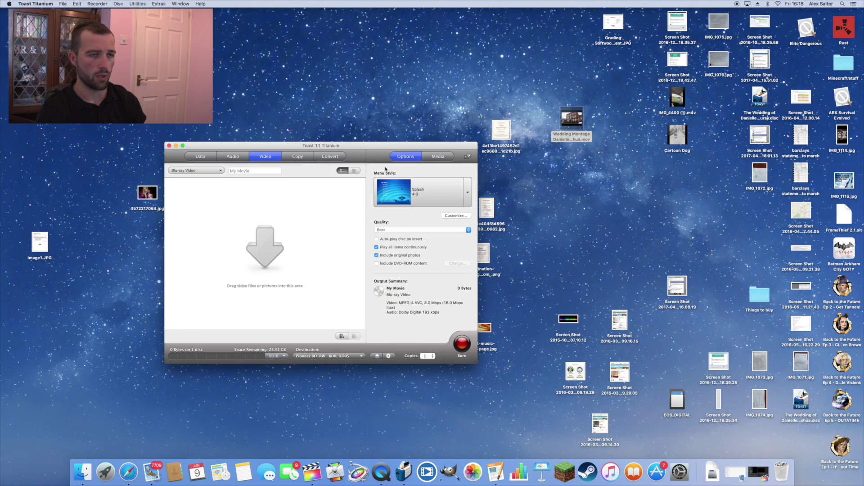
Step: Add the Wedding Montage movie from the desktop to the Blu-ray project
left_click_drag(366, 147, 339, 91)
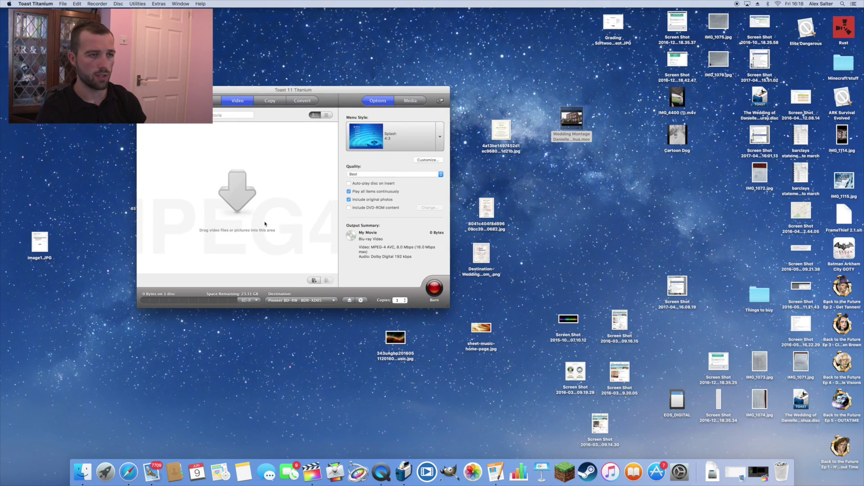
left_click(575, 129)
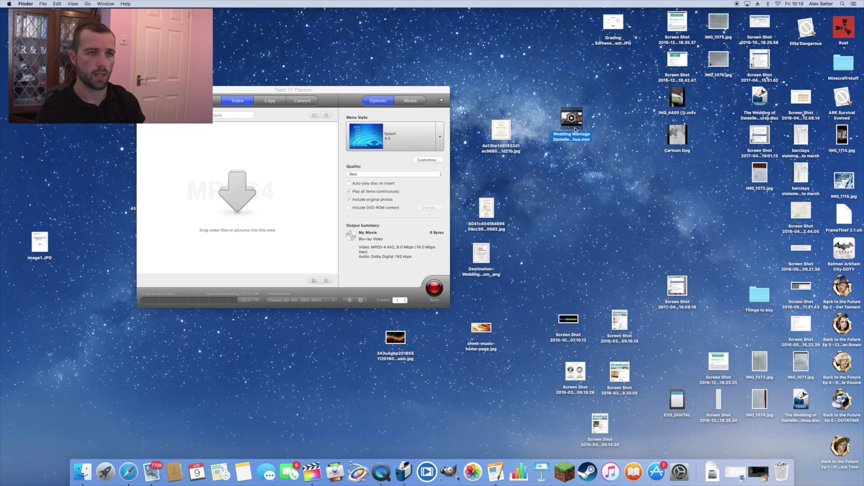
left_click_drag(575, 129, 240, 199)
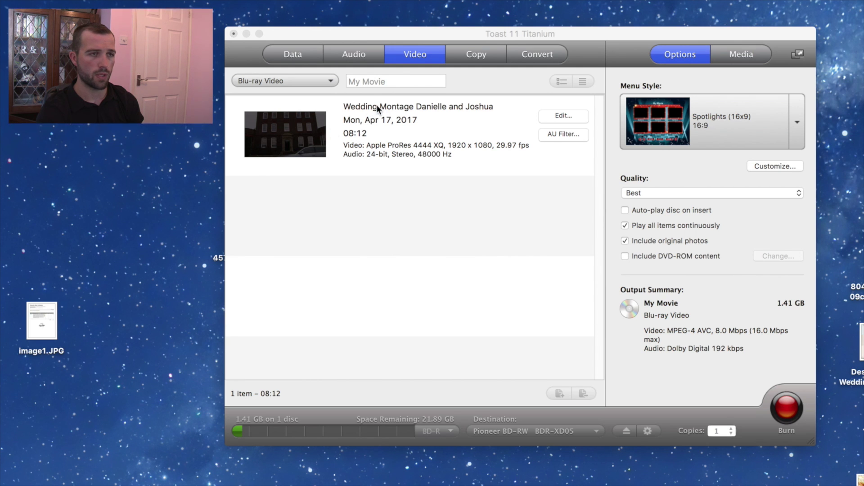
Step: Select the disc name field, then the video's title for renaming
left_click(378, 109)
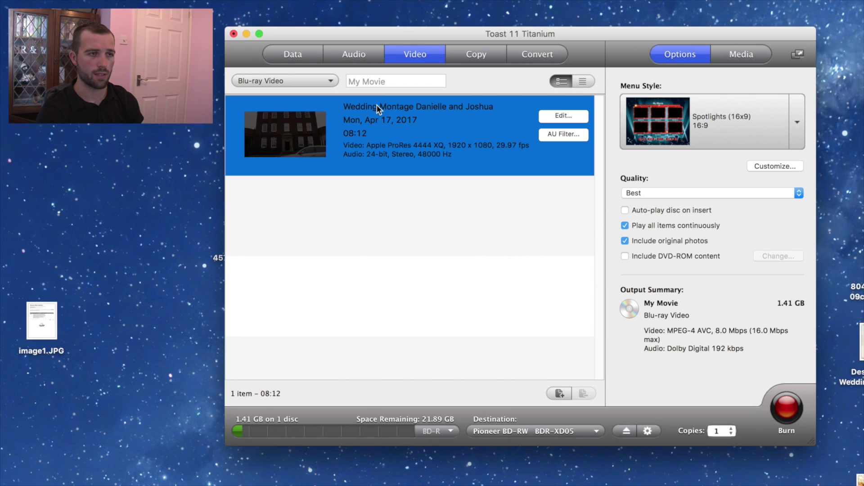
left_click(379, 83)
left_click(393, 104)
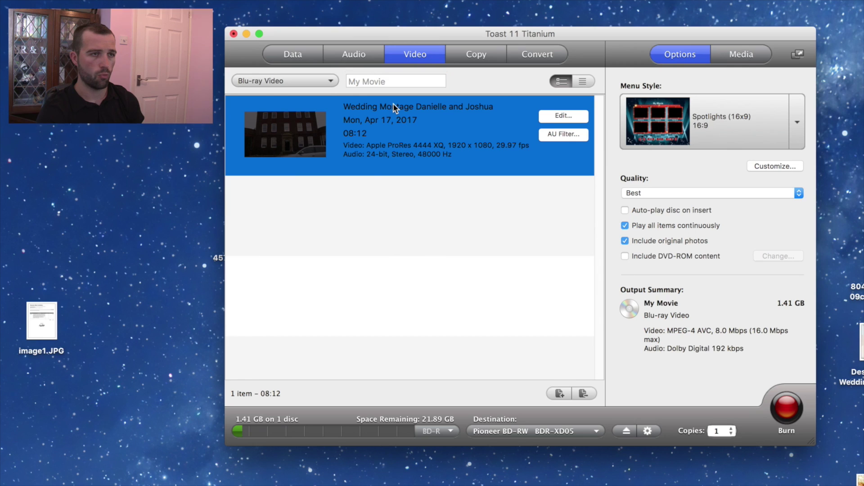
double_click(398, 107)
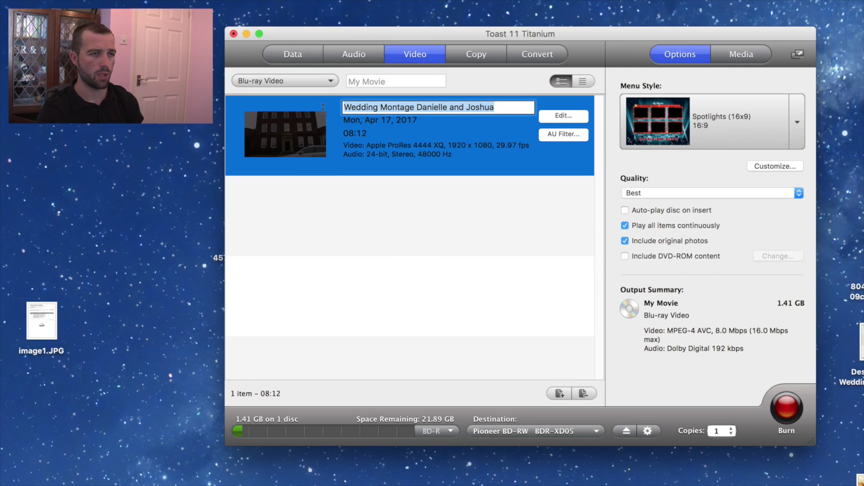
Step: Paste the wedding movie's full name in as the disc name
left_click(368, 82)
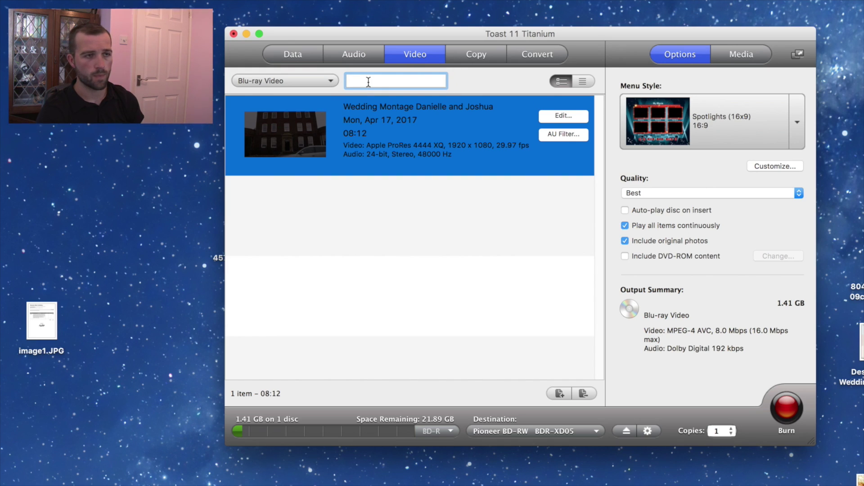
type("Wedding Montage Danielle and Joshua")
left_click(386, 106)
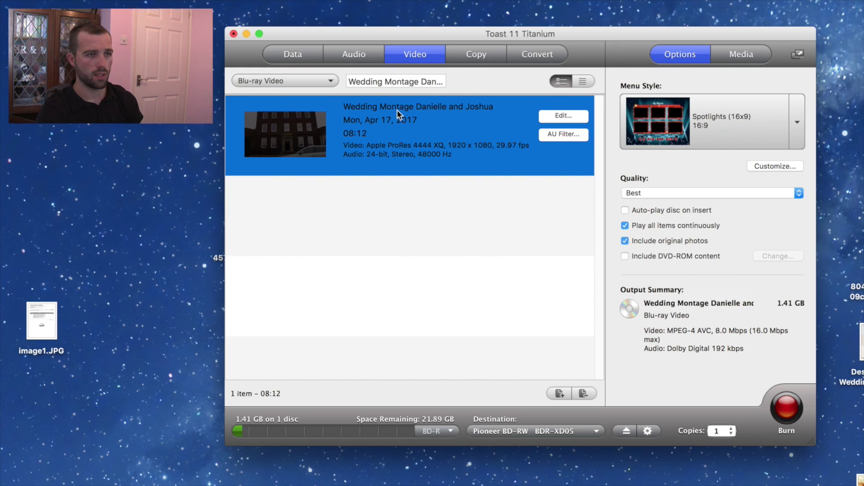
Step: Retitle the video 'Montage Video' by removing 'Wedding' and the couple's names
left_click(397, 110)
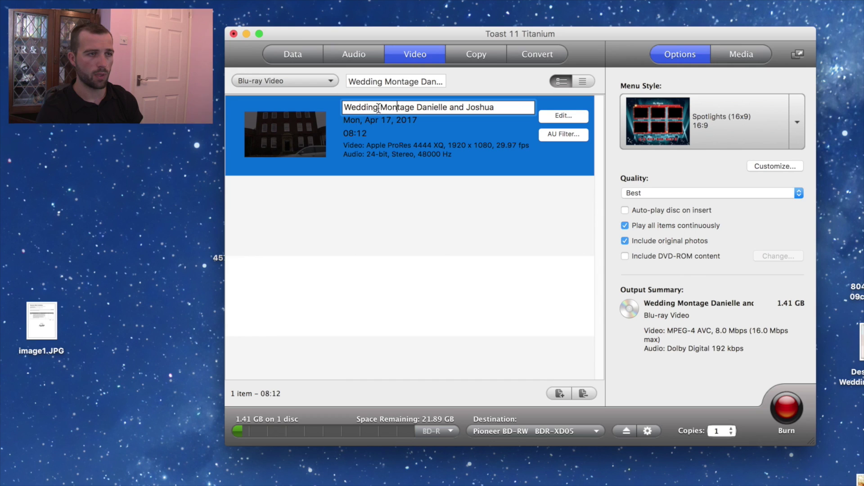
left_click_drag(378, 107, 321, 106)
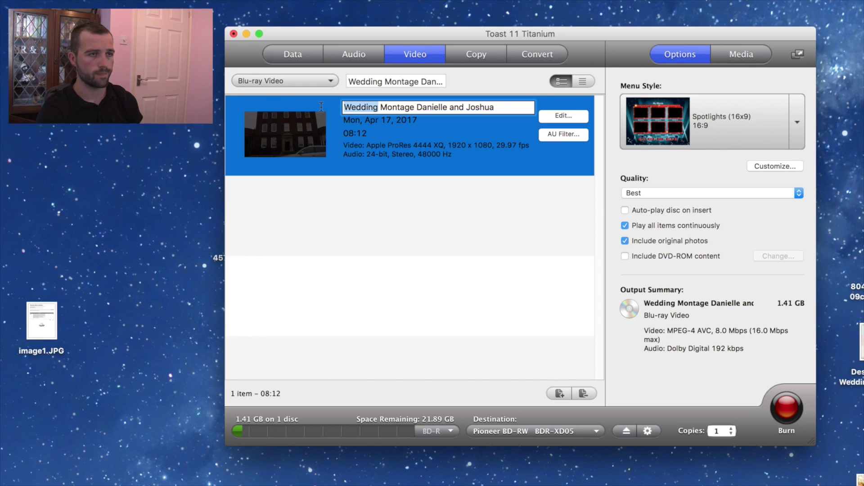
key("BackSpace")
key("BackSpace")
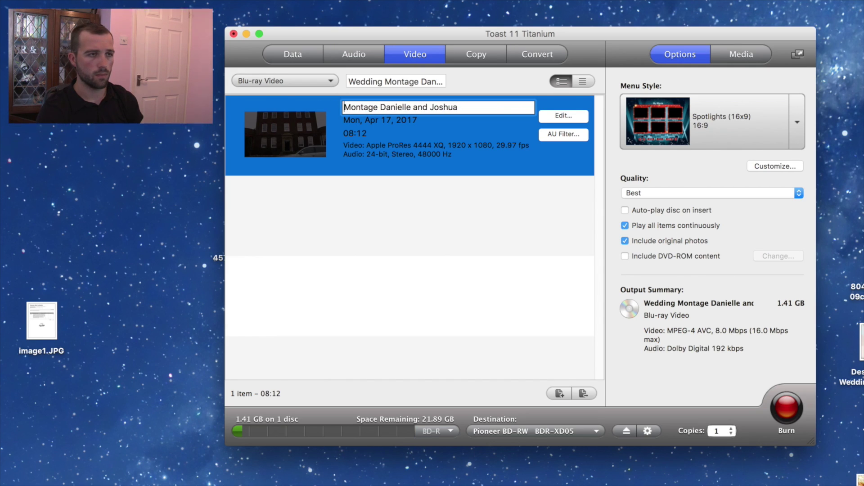
left_click_drag(381, 107, 557, 106)
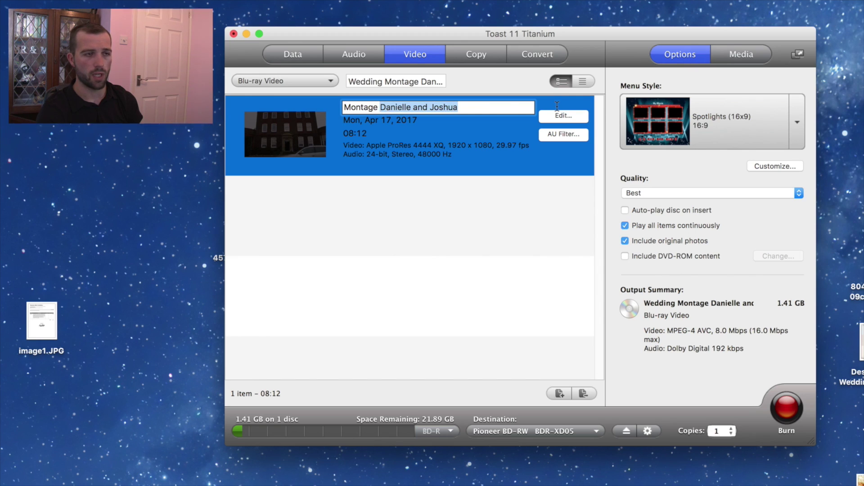
type("V")
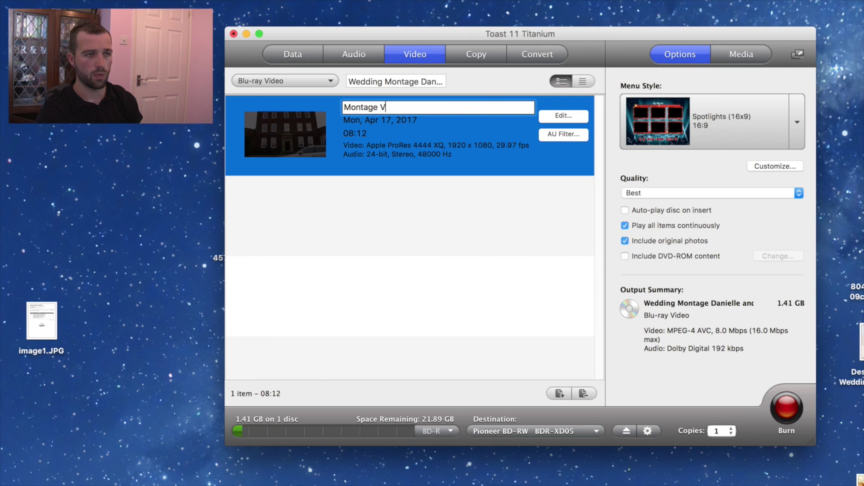
type("ideo")
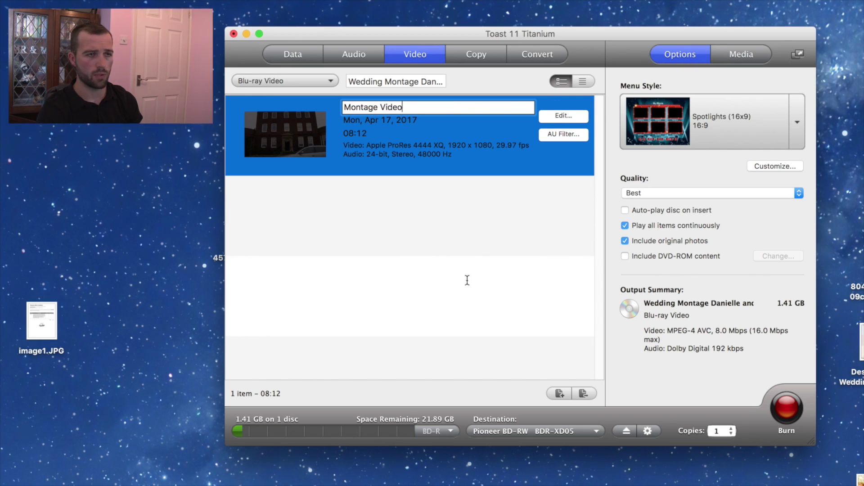
left_click(467, 280)
Step: Clear the video's date line and its 08:12 duration line
left_click(388, 122)
left_click(419, 121)
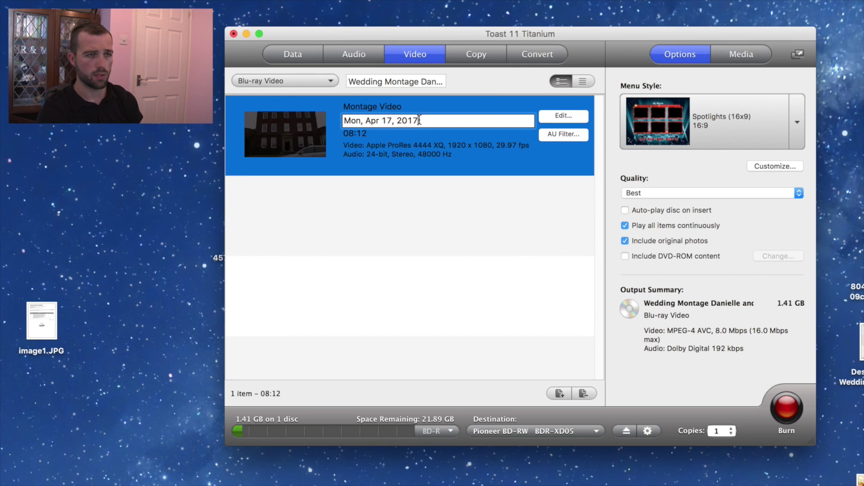
left_click_drag(419, 120, 253, 120)
key("BackSpace")
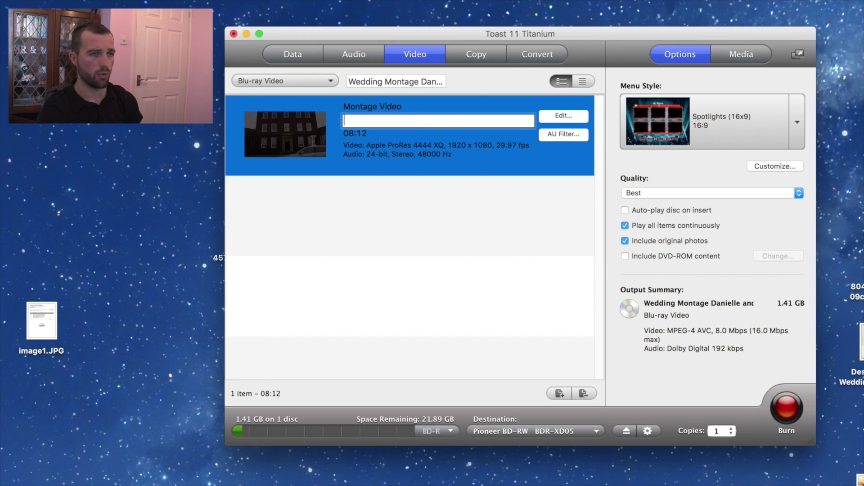
left_click(413, 294)
left_click(362, 134)
left_click(362, 134)
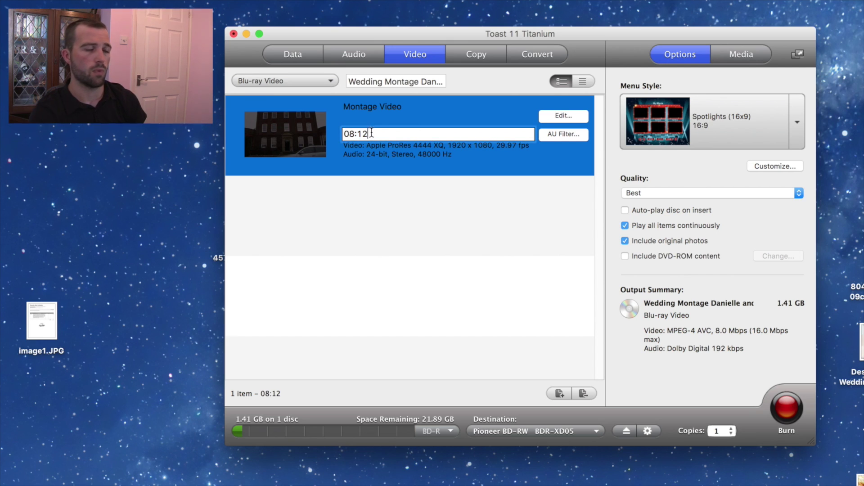
left_click_drag(369, 134, 343, 134)
key("BackSpace")
left_click(396, 267)
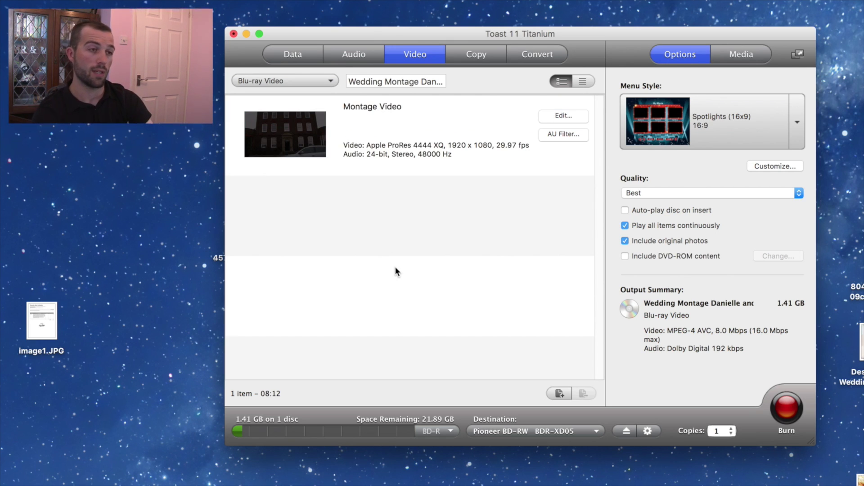
Step: Choose Satin (16x9) as the menu style and leave Quality on Best
left_click(801, 130)
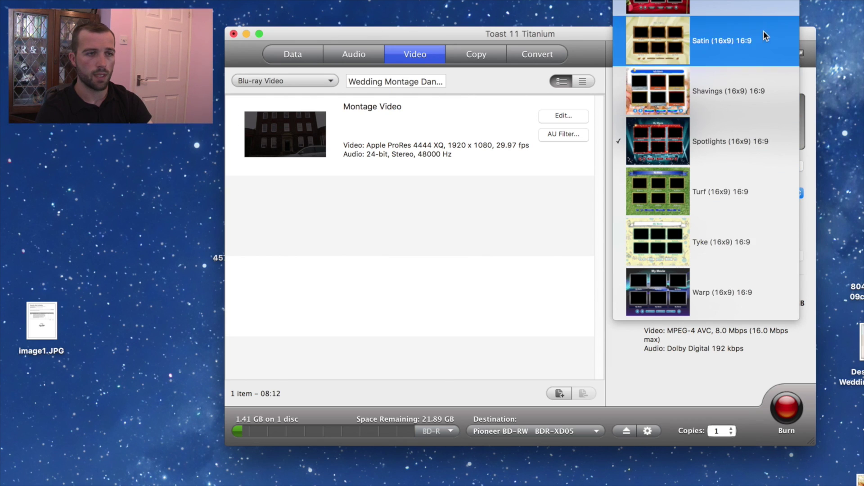
left_click(742, 41)
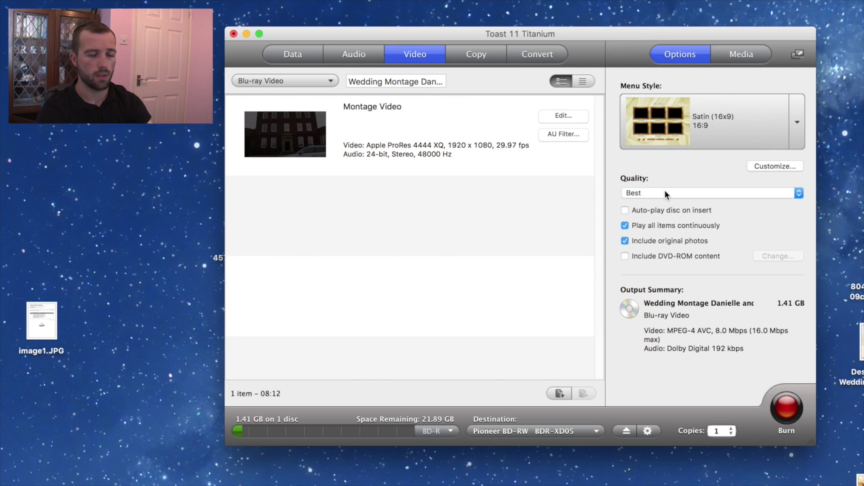
left_click(667, 194)
left_click(656, 194)
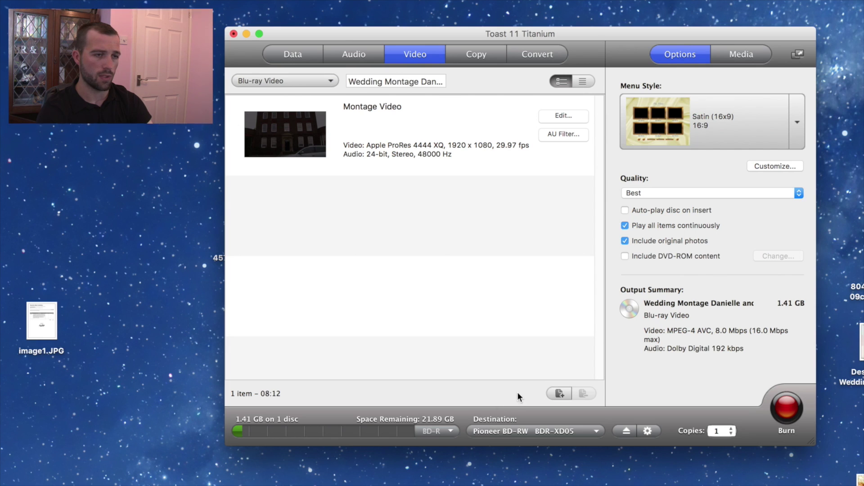
Step: Set Montage Video's automatic chapters to Every 10 Minutes in its Edit settings
left_click(562, 116)
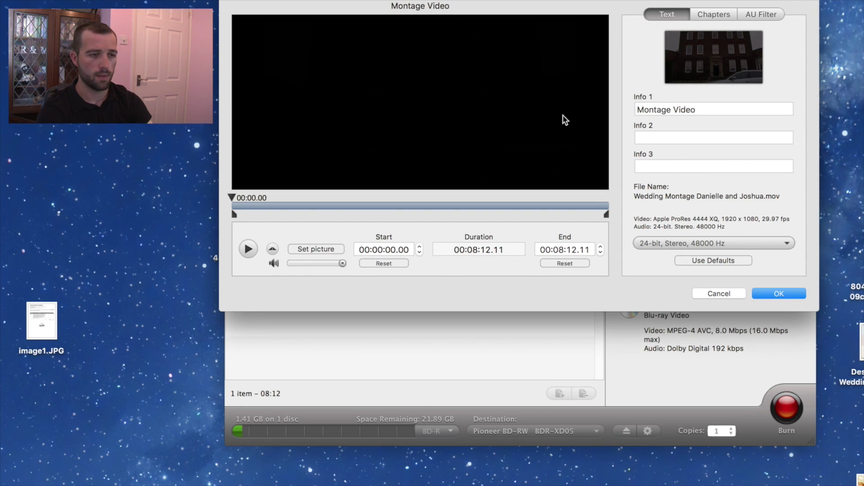
left_click(721, 14)
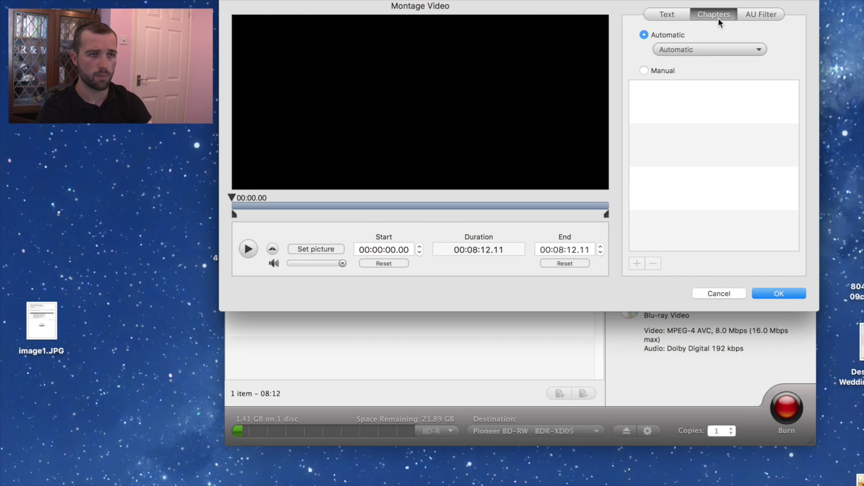
left_click(684, 47)
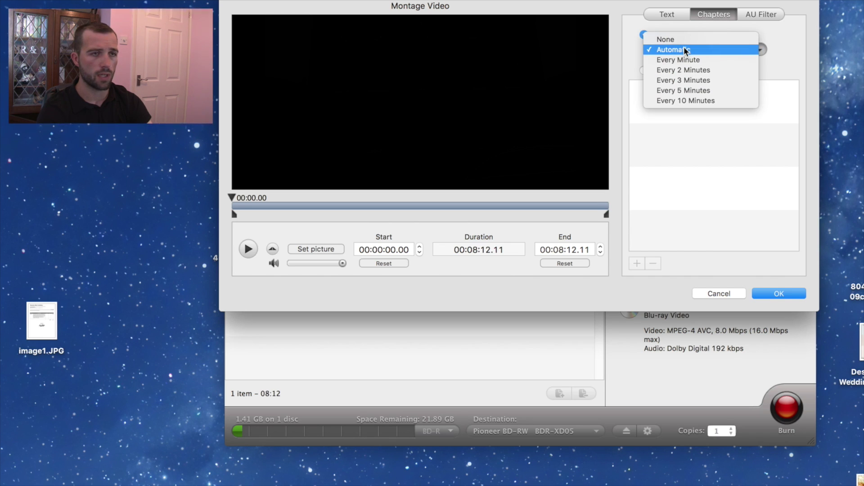
left_click(685, 100)
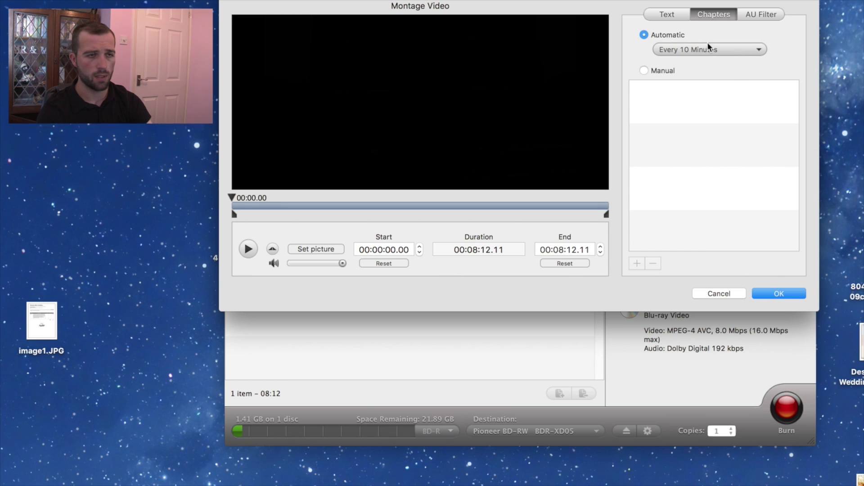
left_click(782, 294)
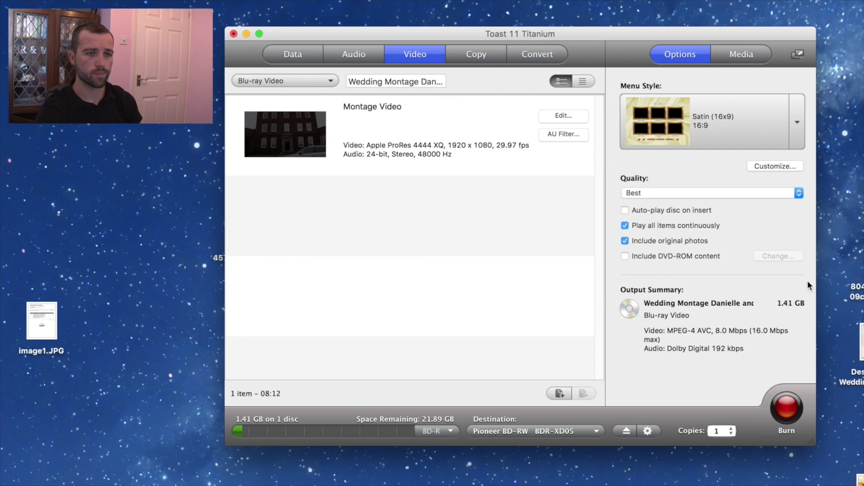
Step: Replace the 'My Movie' menu title with 'The Wedding of' followed by the couple's names
left_click(764, 166)
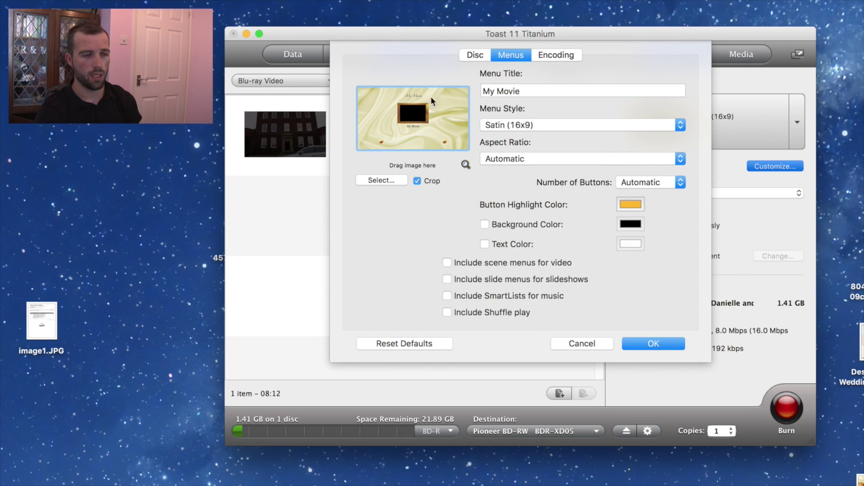
left_click(526, 90)
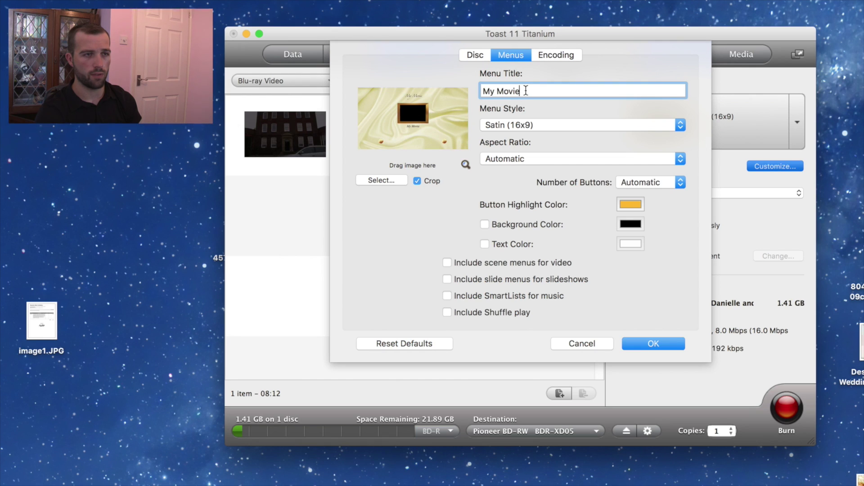
left_click_drag(541, 90, 479, 91)
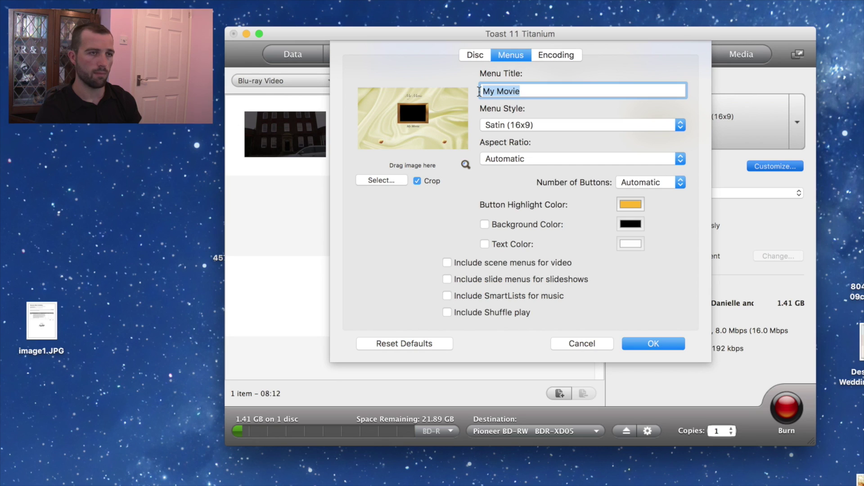
type("Wedding Montage Danielle and Joshua")
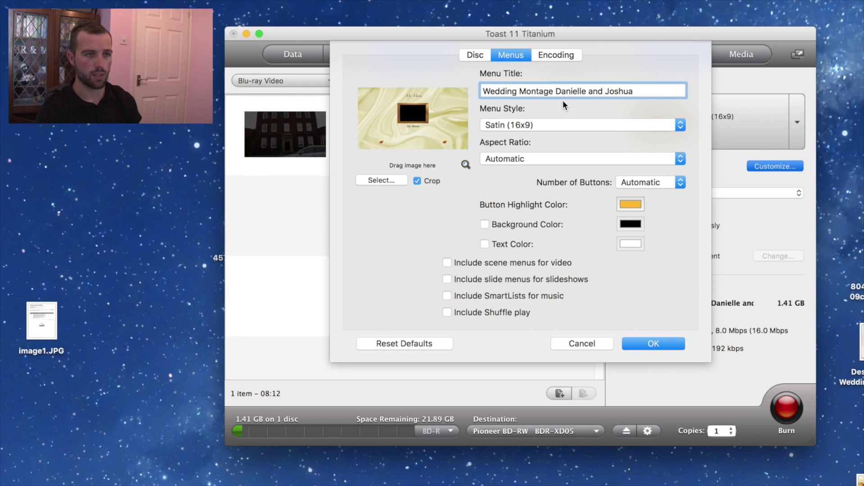
left_click_drag(554, 91, 452, 87)
type("The W")
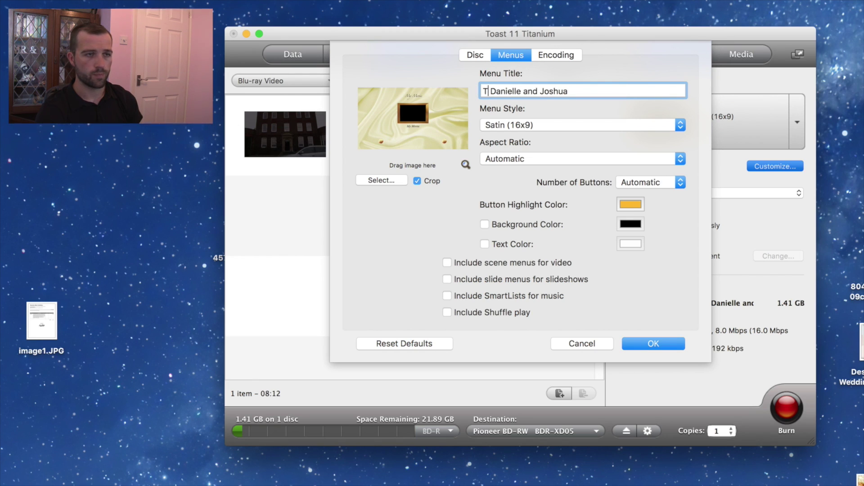
type("edding")
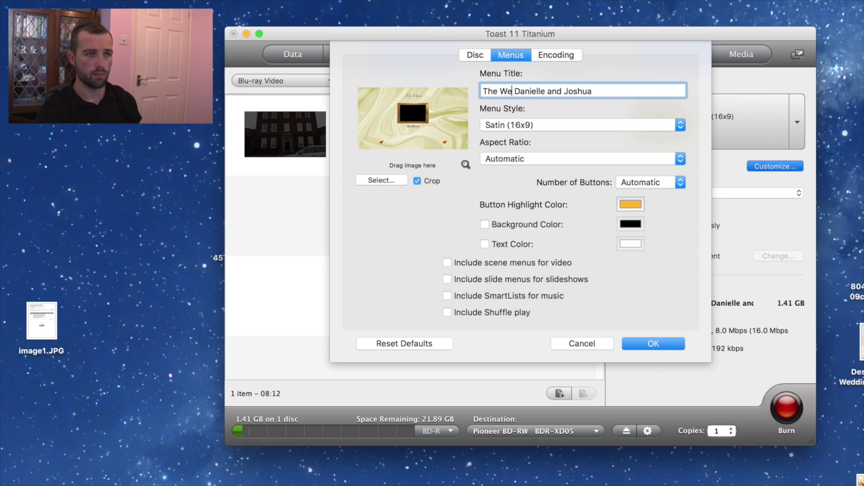
type(" of")
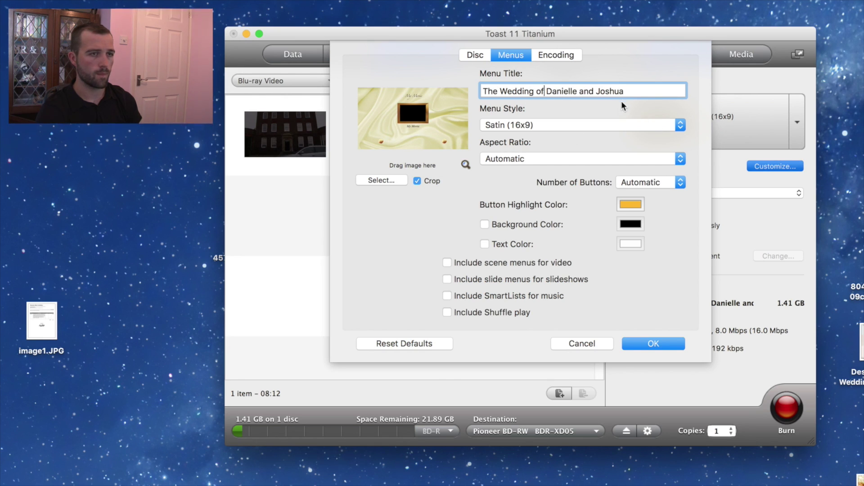
left_click_drag(630, 92, 421, 98)
key("super+c")
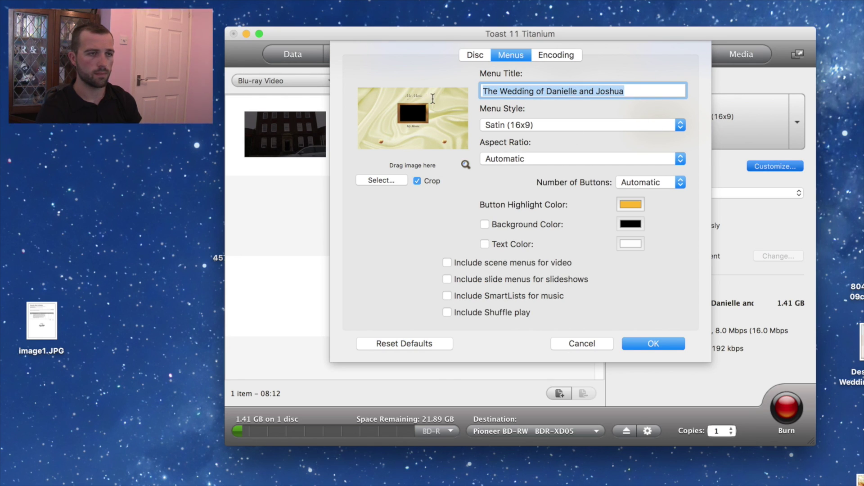
left_click(656, 91)
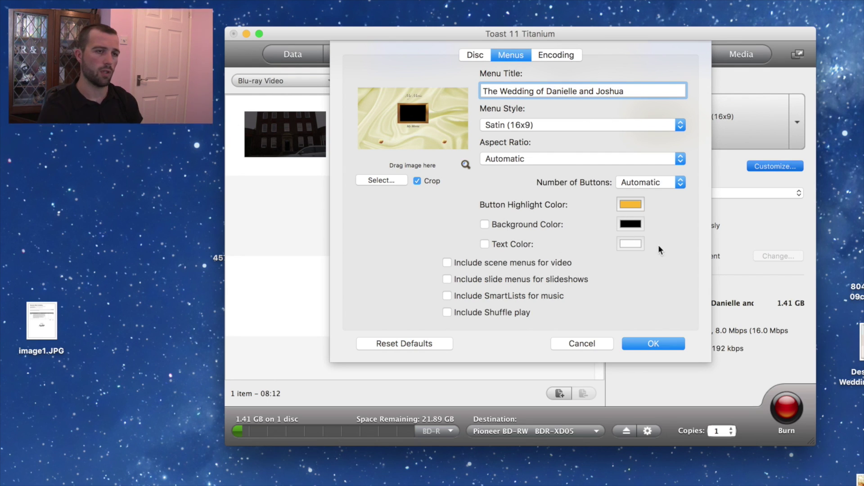
left_click(659, 347)
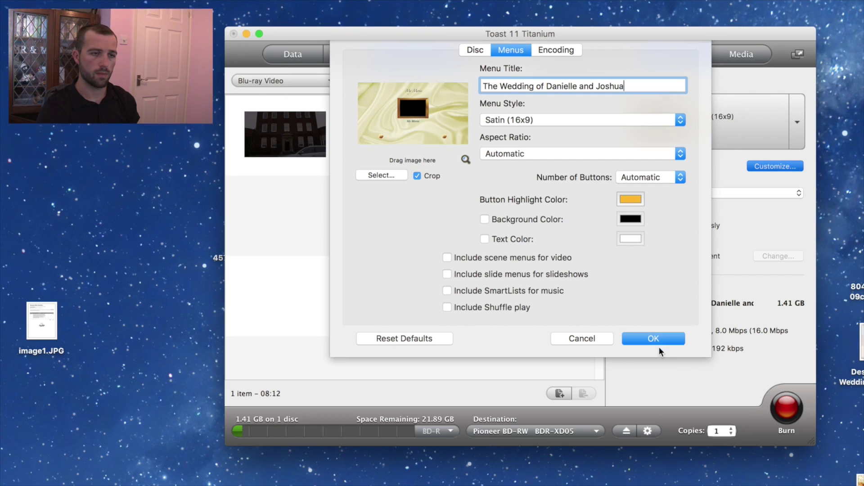
Step: Name the disc with the pasted wedding title and start burning it to the Pioneer BD-RW BDR-XD05 writer
left_click(420, 85)
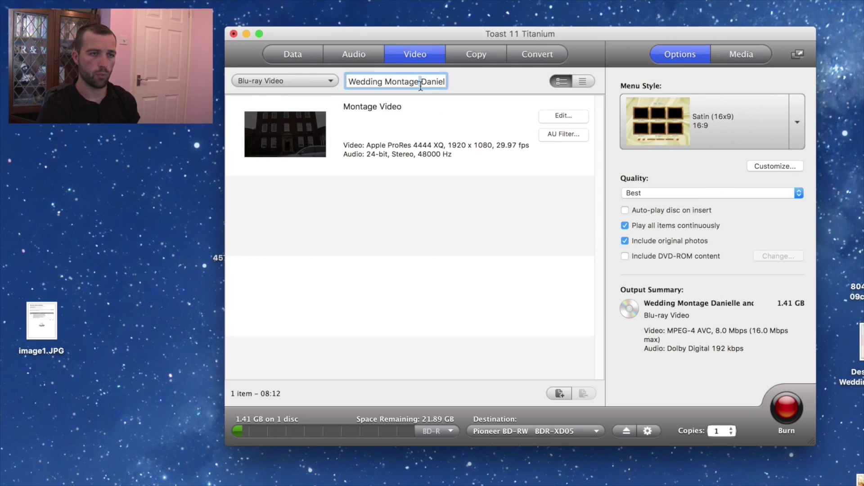
key("super+v")
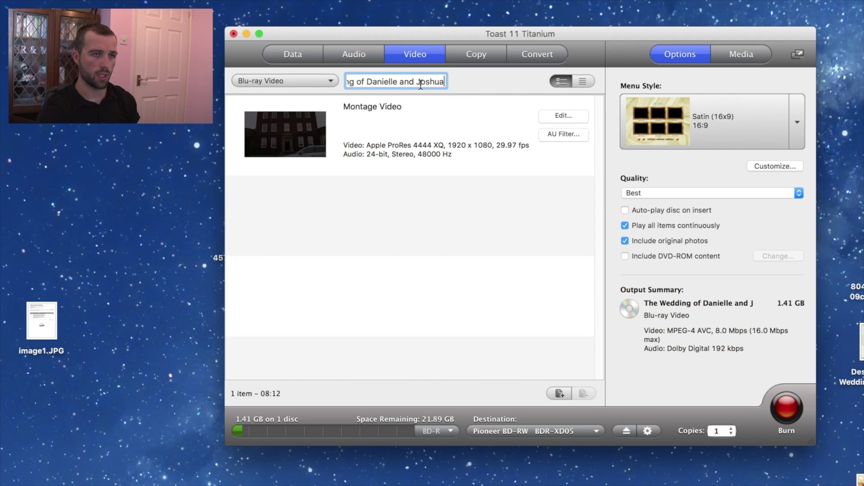
key("Return")
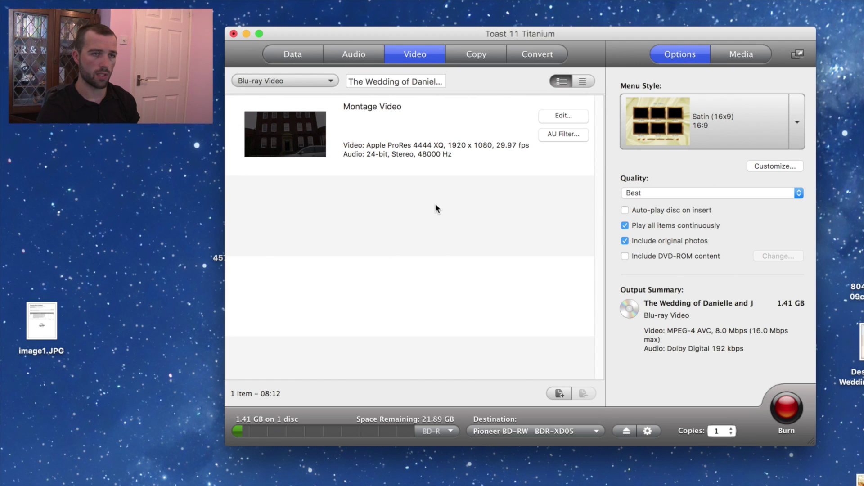
left_click(785, 415)
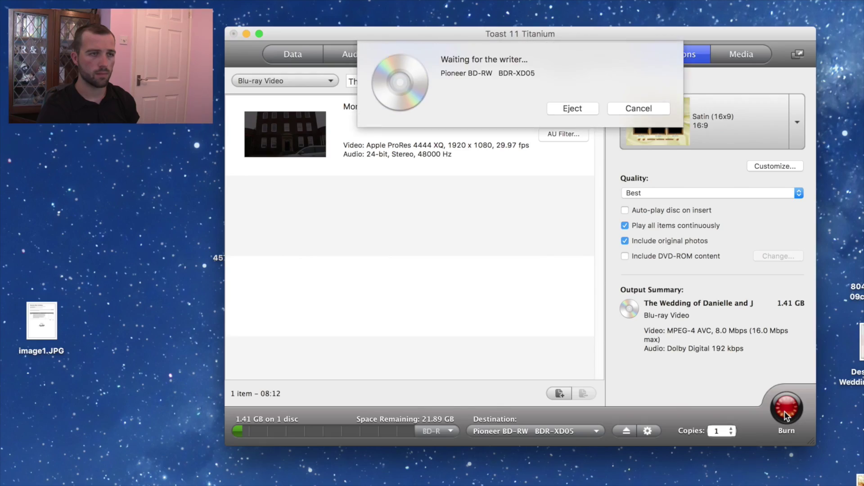